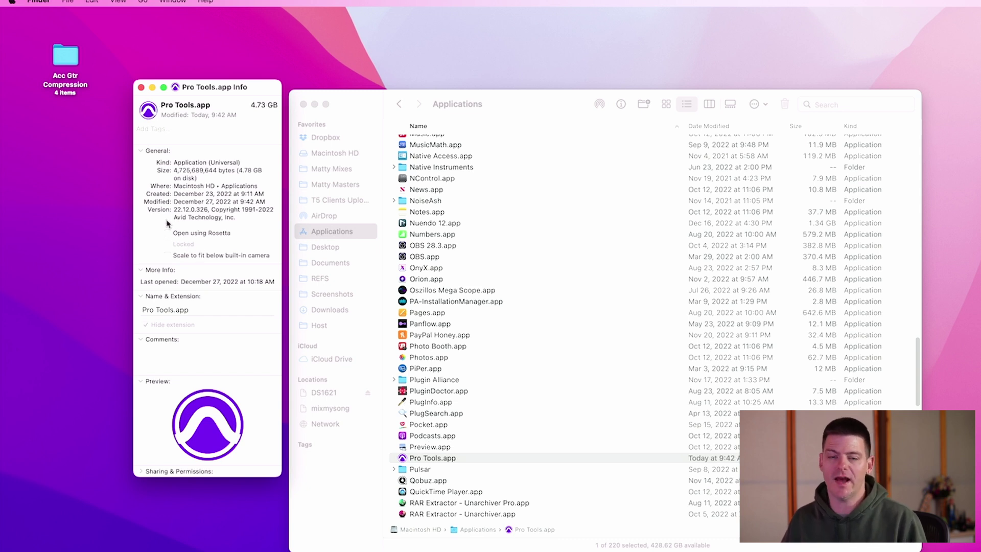
Insert the stereo NEOLD BIG AL plug-in from Plugin Alliance in the first insert slot of the Acc GTR v track
mouse_move(1, 234)
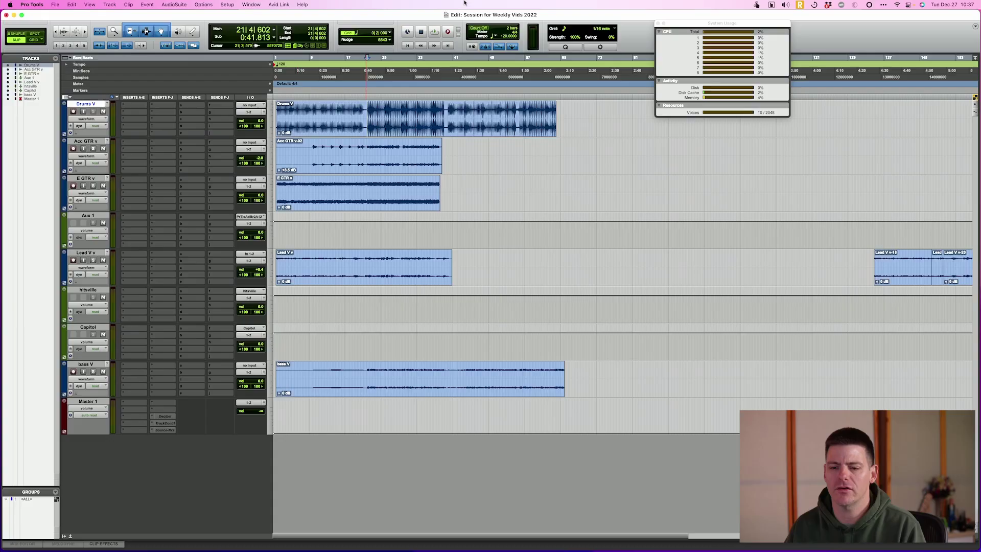
left_click(133, 122)
mouse_move(158, 149)
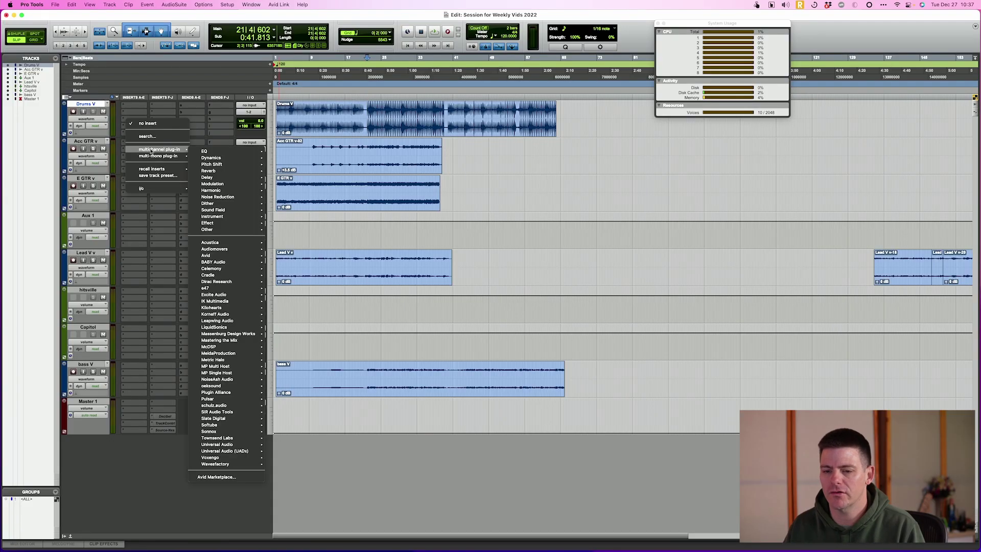
mouse_move(203, 306)
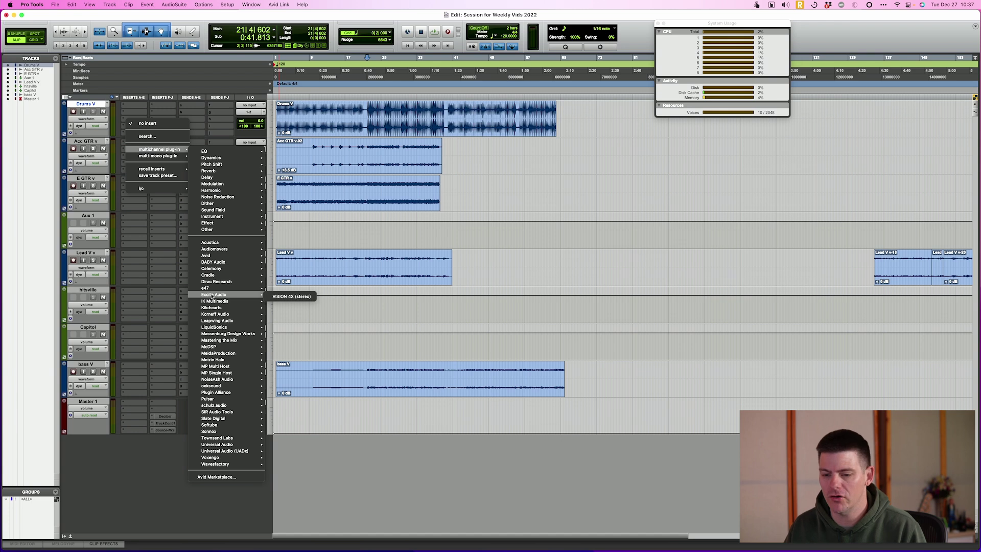
mouse_move(219, 385)
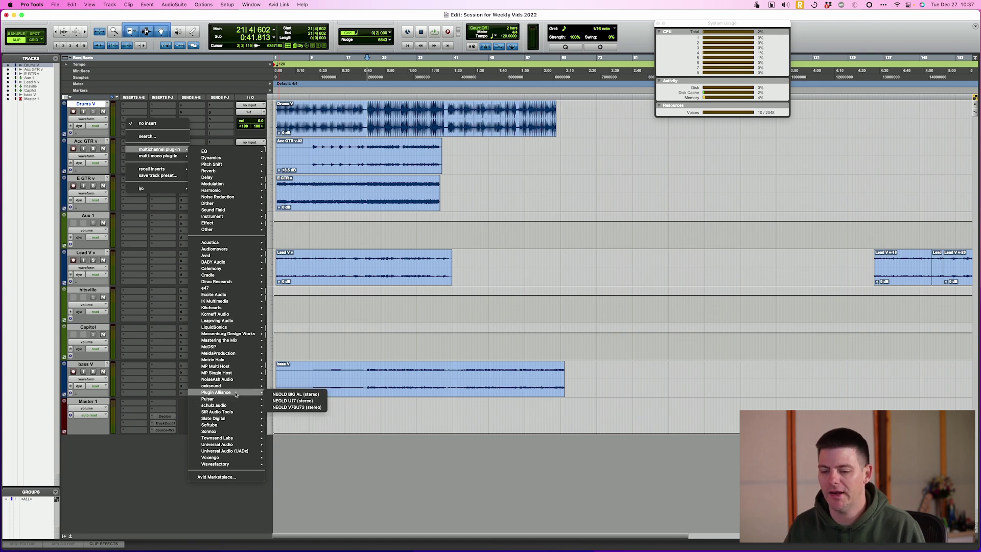
left_click(298, 394)
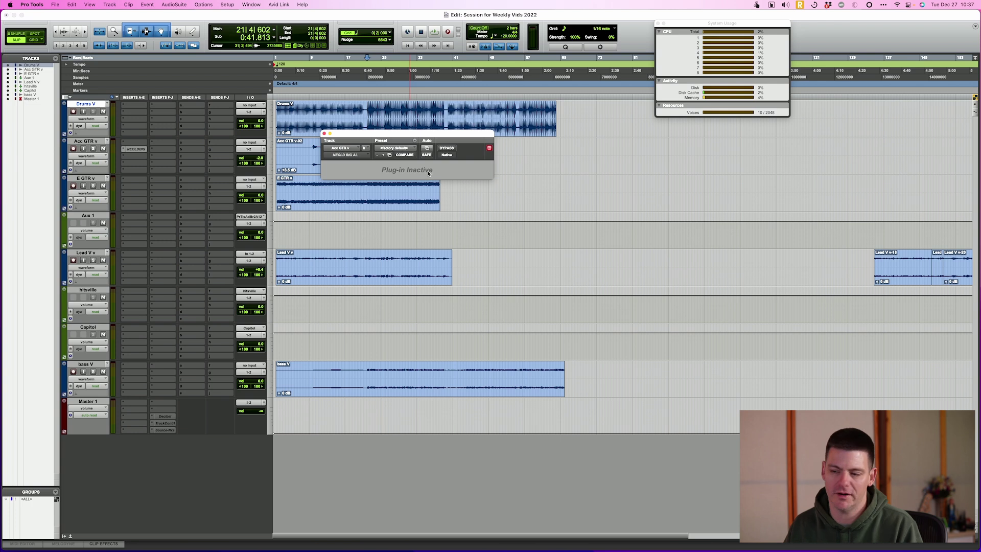
Replace NEOLD BIG AL on the Acc GTR v track with McDSP's stereo CompressorBank CB101
left_click(136, 149)
mouse_move(205, 149)
mouse_move(289, 226)
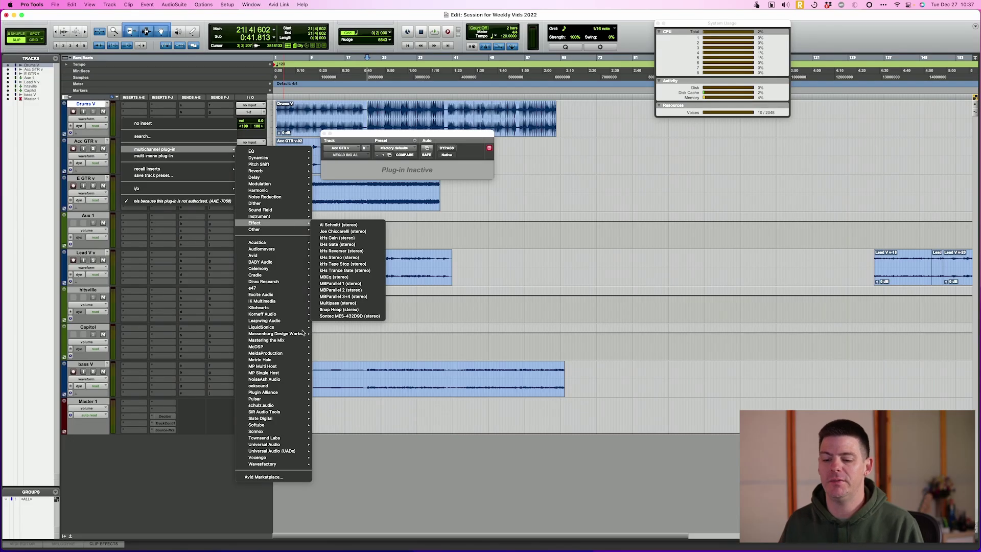
mouse_move(280, 351)
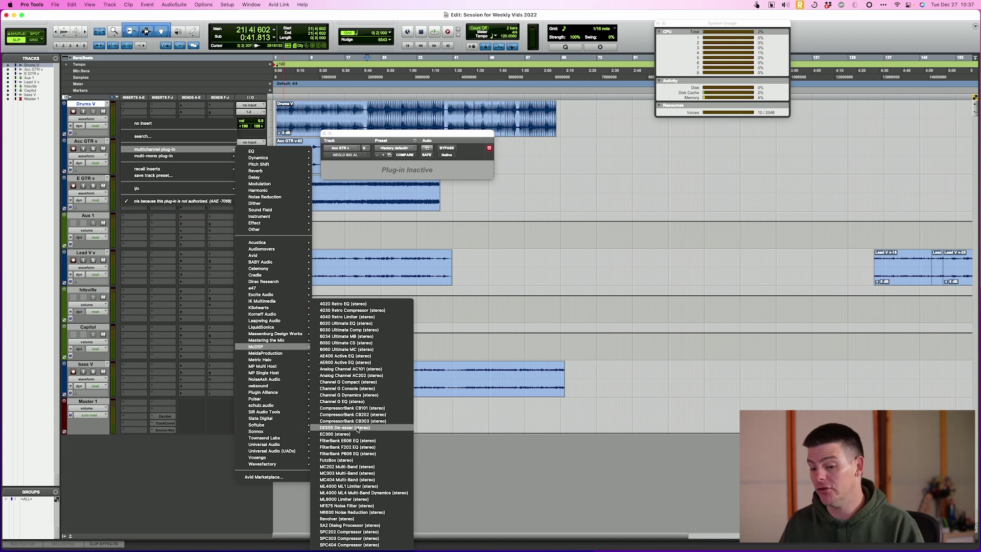
left_click(358, 411)
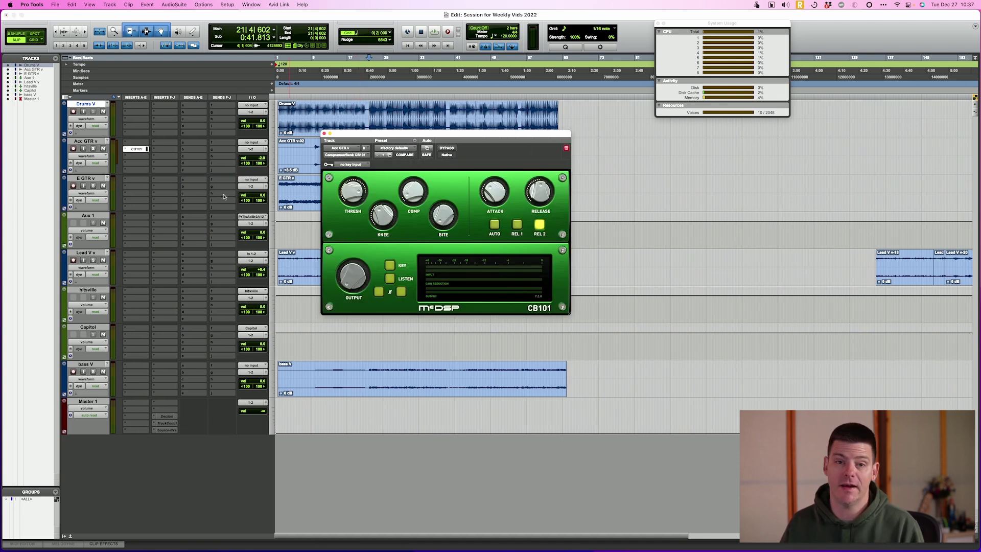
Replace CompressorBank CB101 on the Acc GTR v track with Slate Digital's Fresh Air and set its Mid Air to 13
left_click(125, 152)
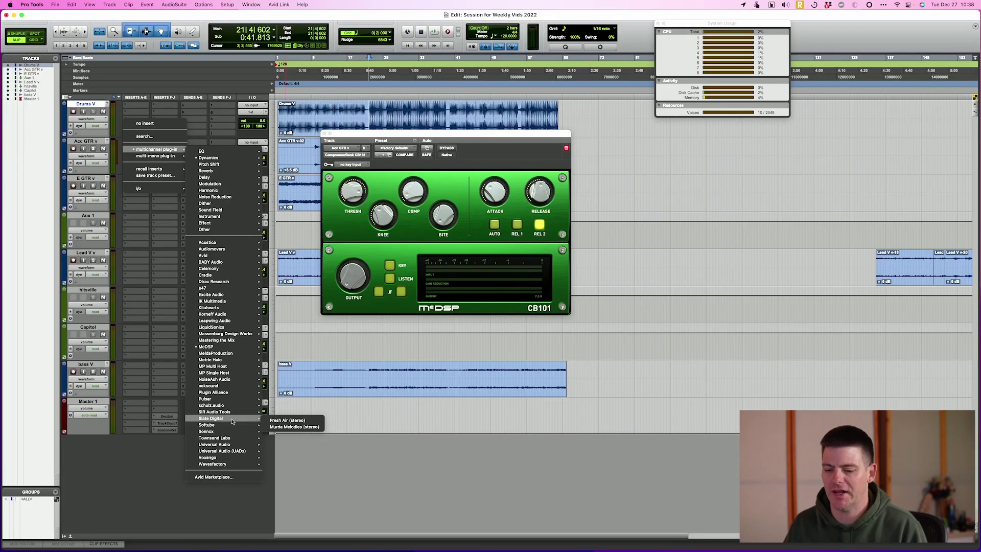
left_click(305, 412)
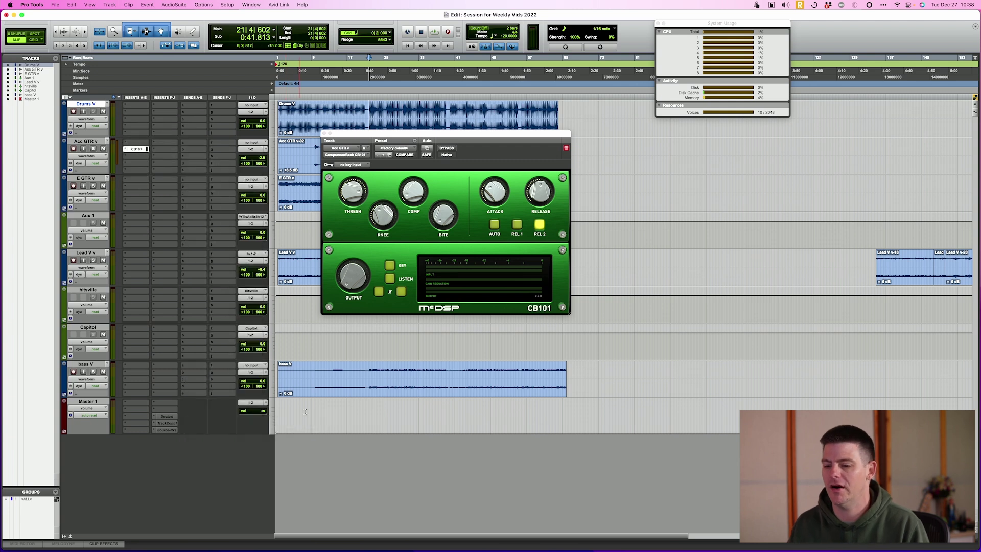
scroll(394, 334, "up", 5)
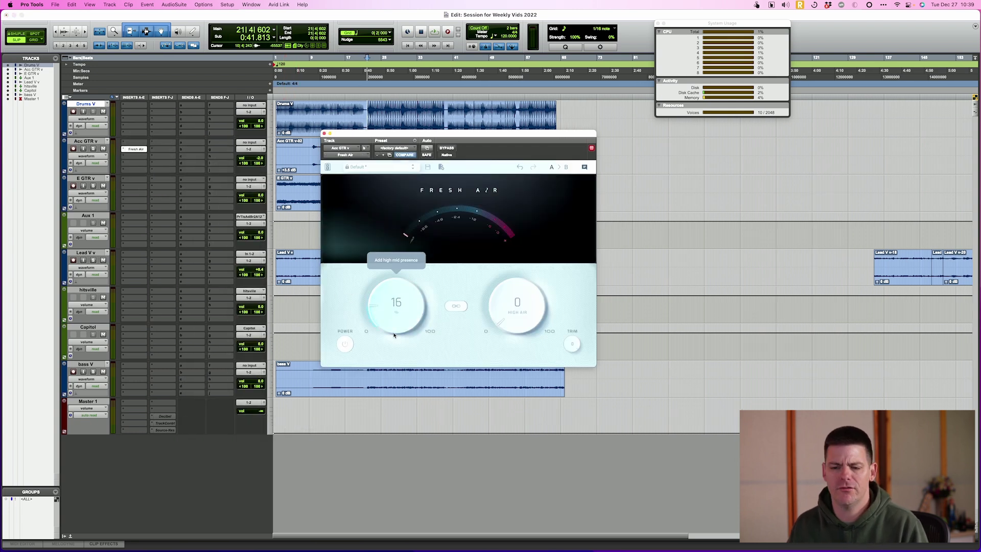
scroll(397, 311, "down", 3)
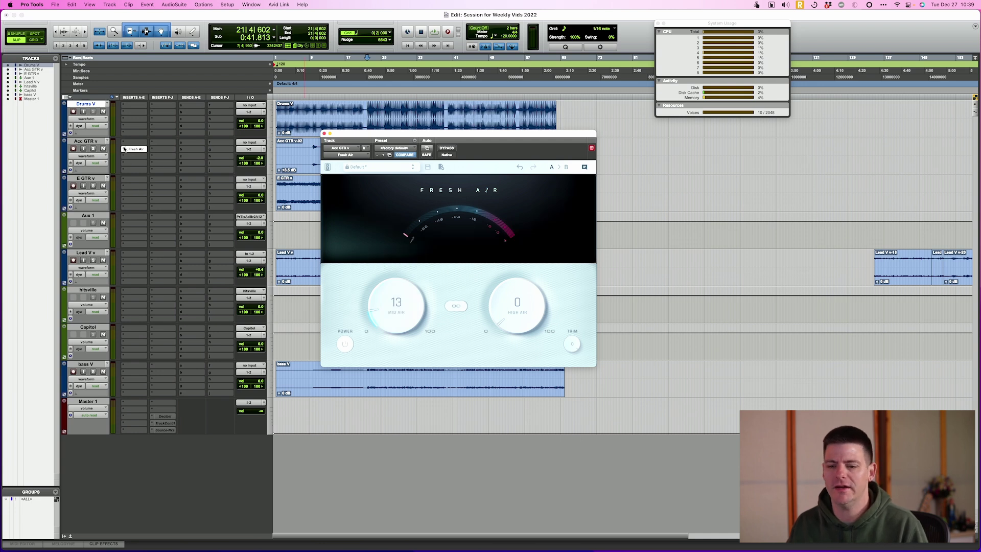
Replace Fresh Air on the Acc GTR v track with Universal Audio's stereo UAD API 550A
left_click(127, 150)
mouse_move(174, 150)
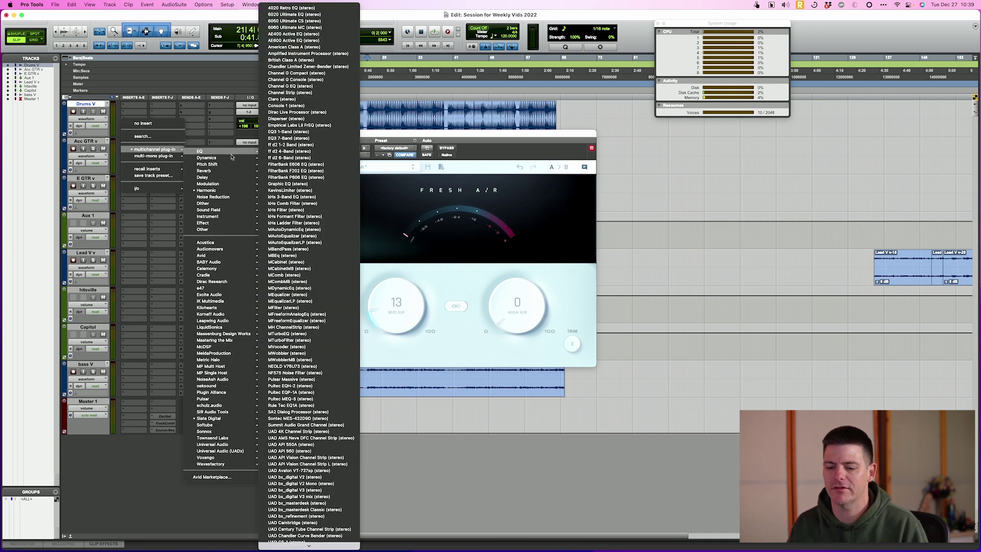
mouse_move(227, 448)
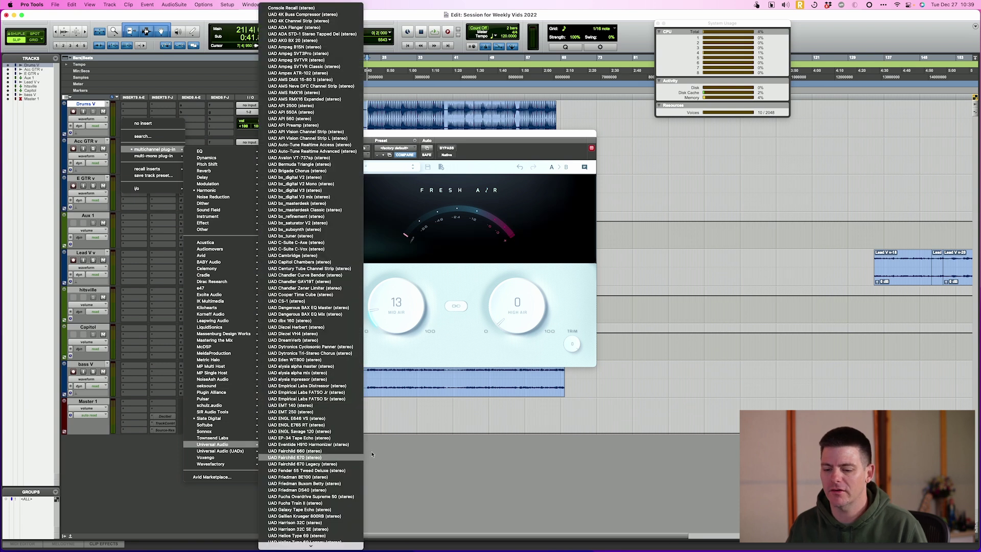
scroll(276, 293, "up", 15)
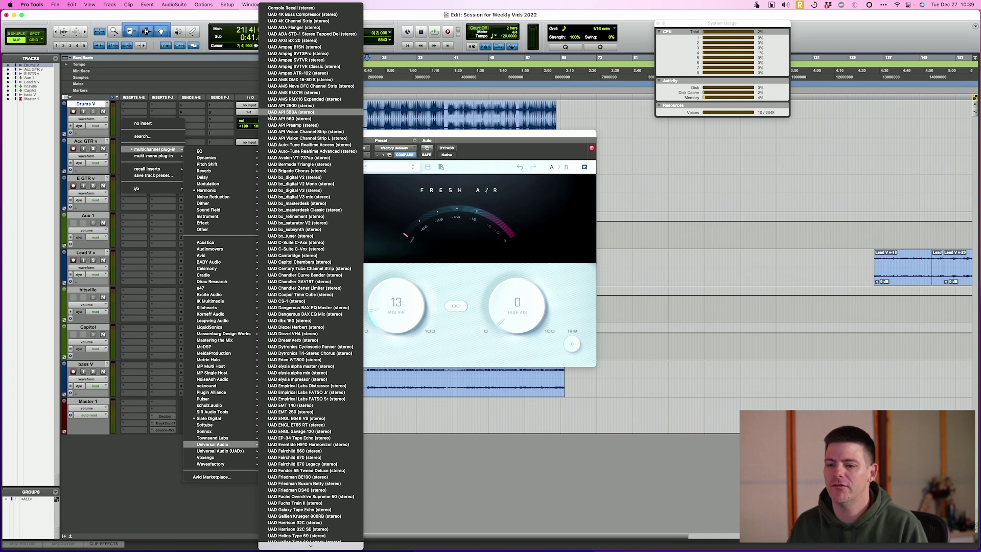
left_click(415, 304)
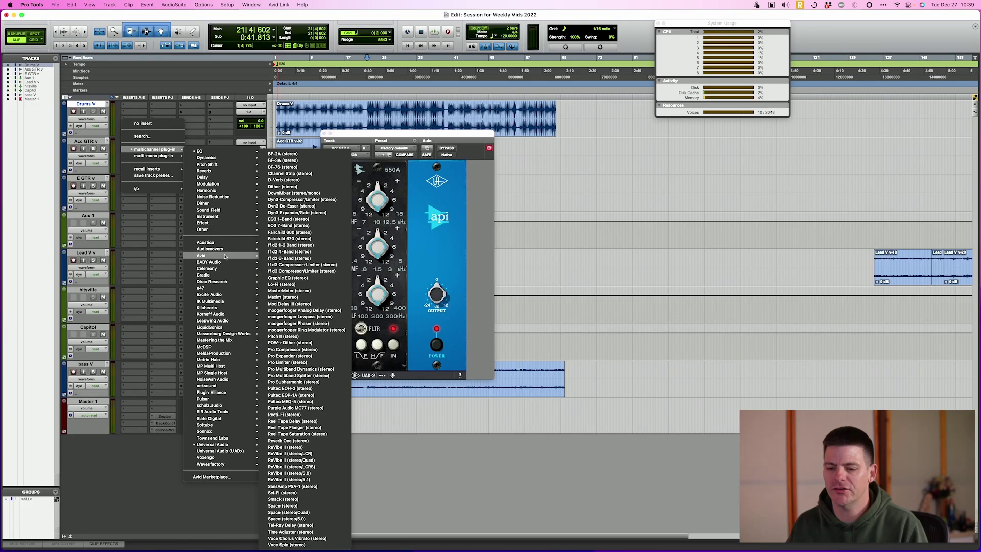
Replace the UAD API 550A with IK Multimedia's stereo MixBox and load the British Tube Lead amp into MixBox slot 2
mouse_move(224, 263)
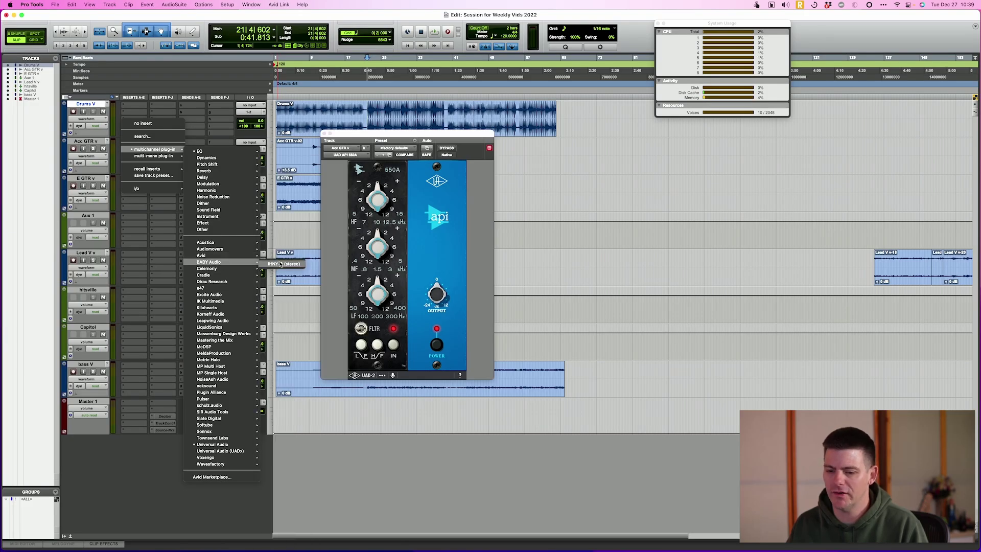
mouse_move(257, 276)
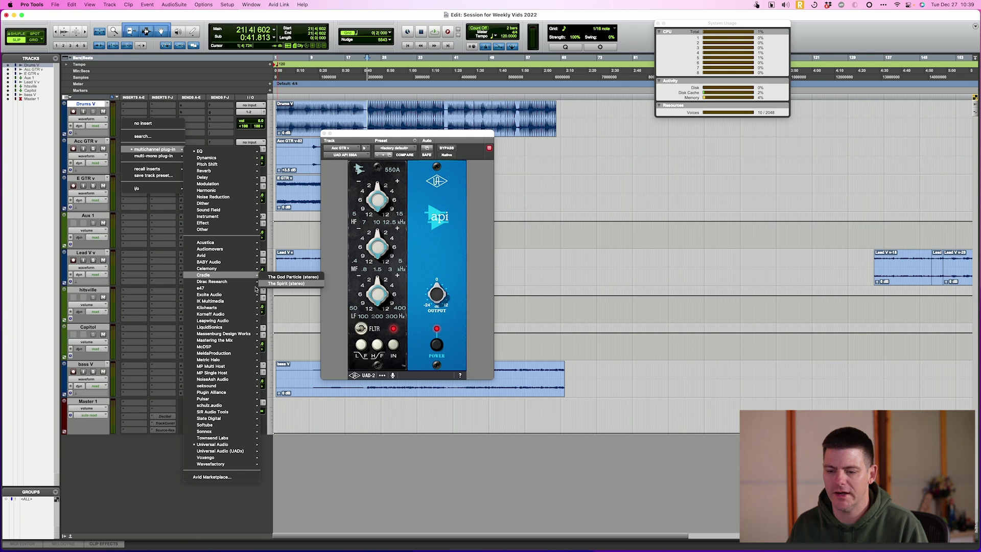
mouse_move(253, 301)
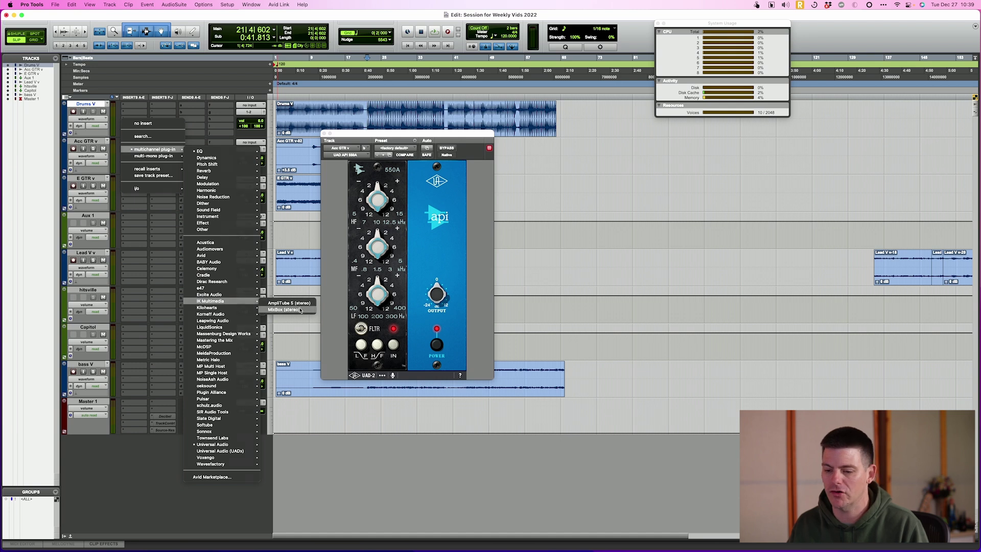
key("Escape")
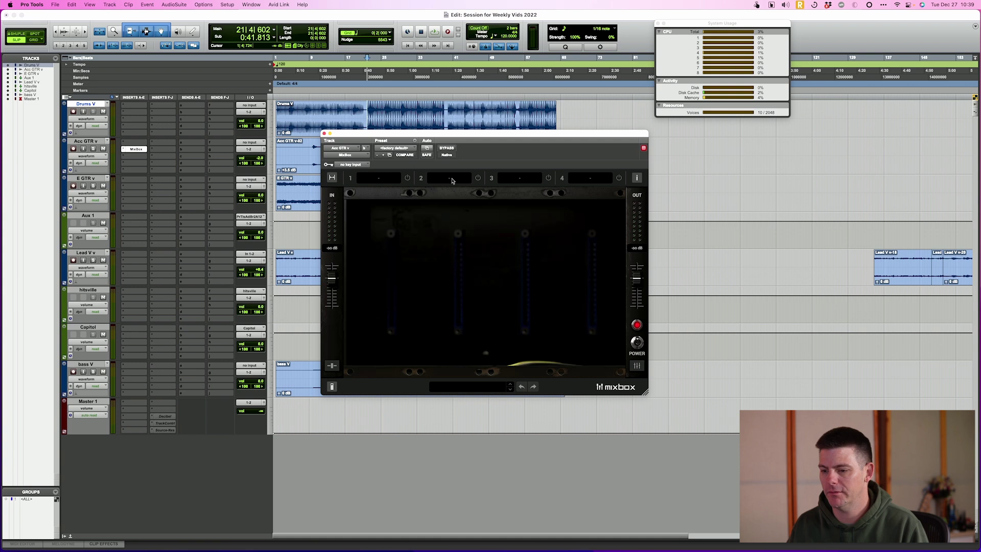
left_click(451, 180)
mouse_move(460, 201)
left_click(504, 211)
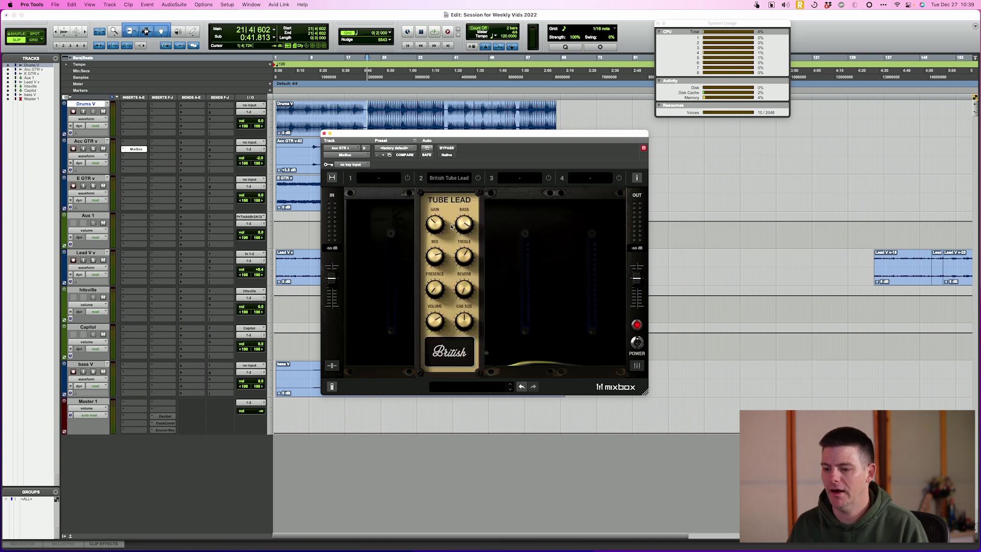
mouse_move(463, 235)
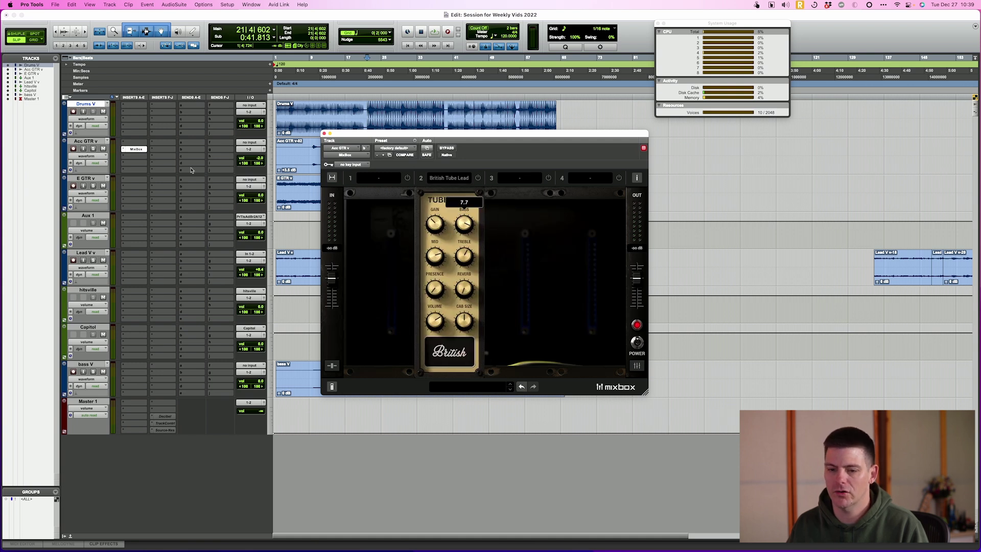
Replace MixBox on the Acc GTR v track with Softube's stereo Fix Flanger
left_click(123, 150)
mouse_move(153, 150)
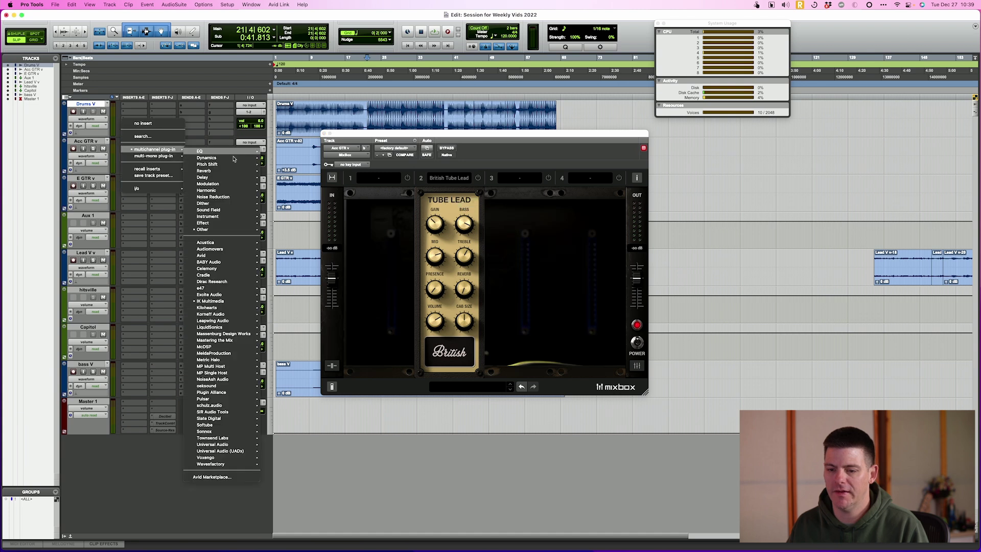
mouse_move(240, 414)
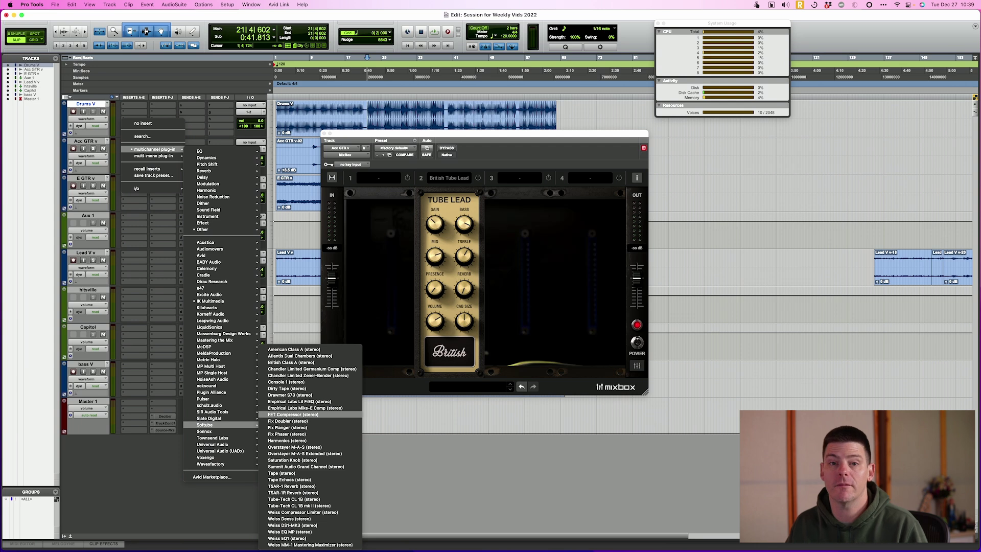
left_click(319, 425)
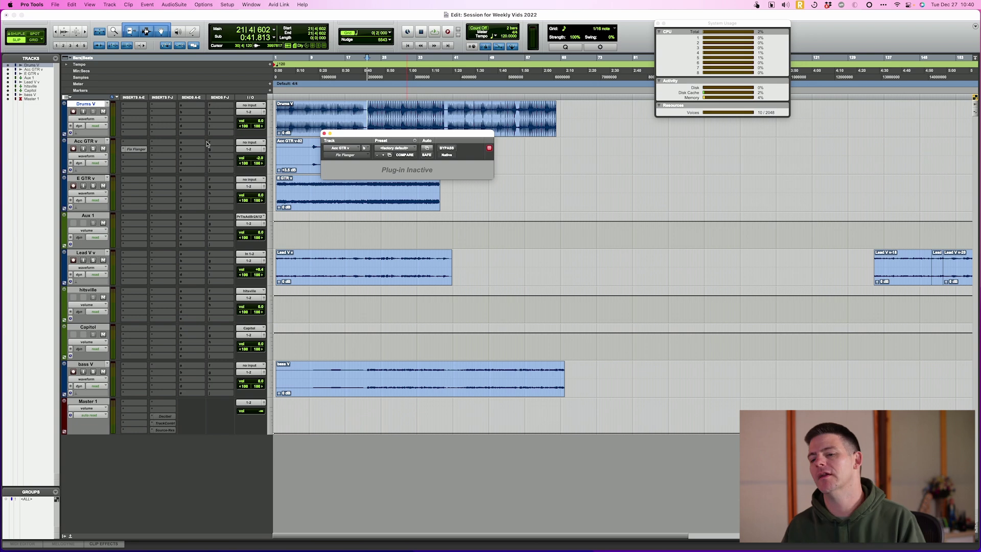
Replace Fix Flanger on the Acc GTR v track with Acustica's ASH and set its oversampling to 16X
left_click(124, 151)
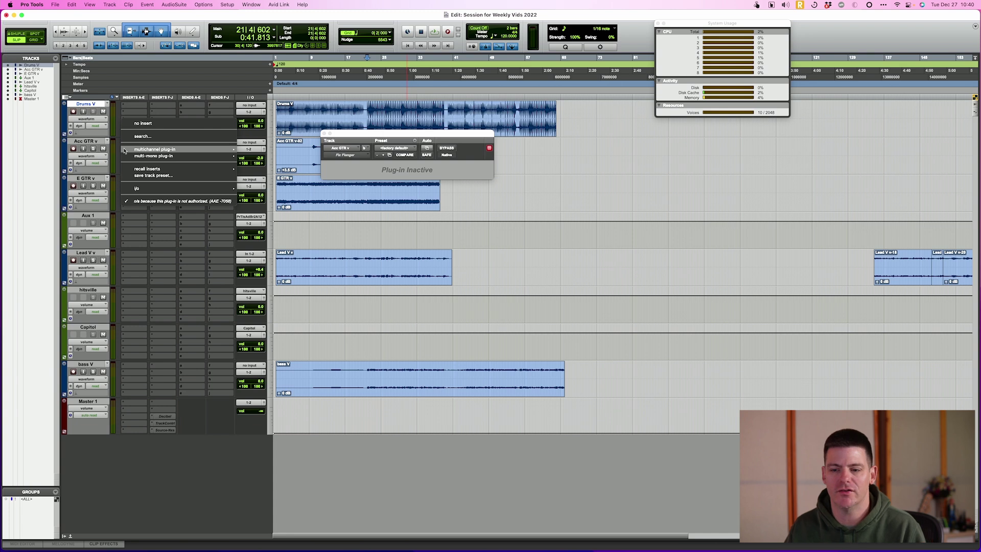
mouse_move(124, 151)
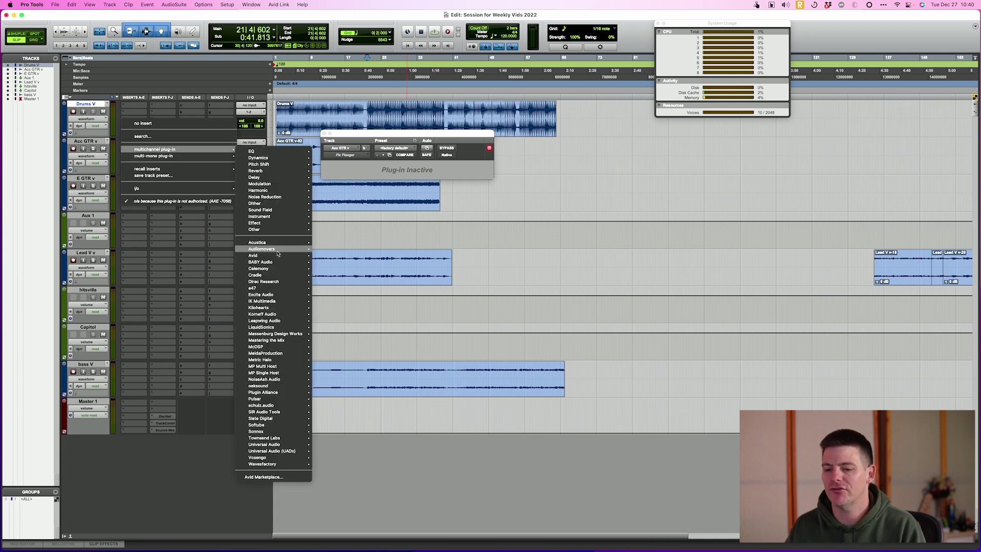
mouse_move(286, 252)
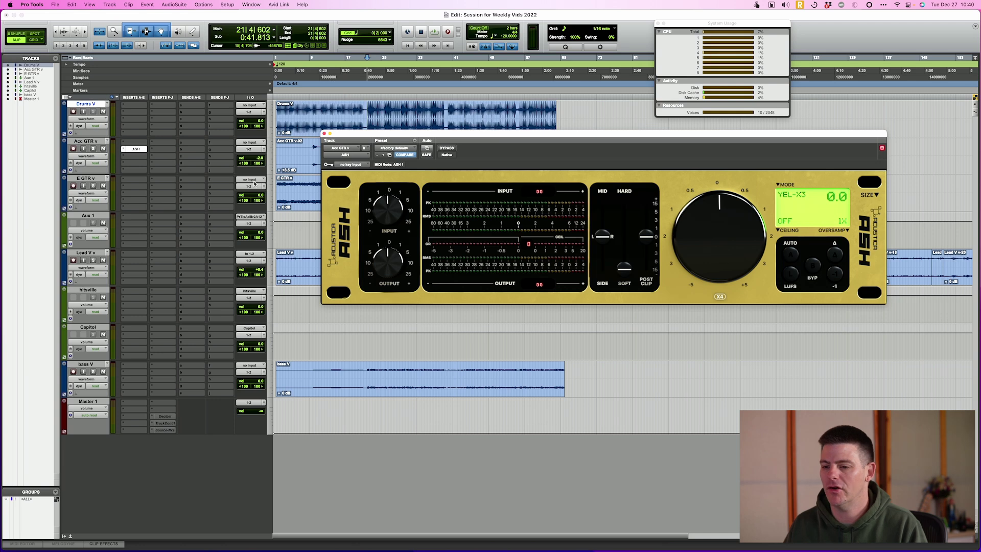
left_click_drag(436, 134, 380, 213)
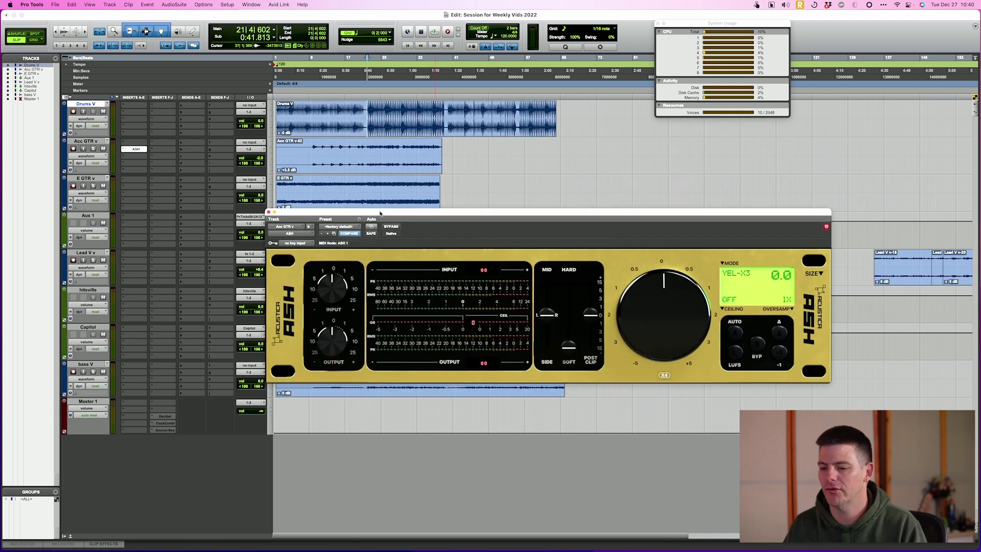
left_click(790, 309)
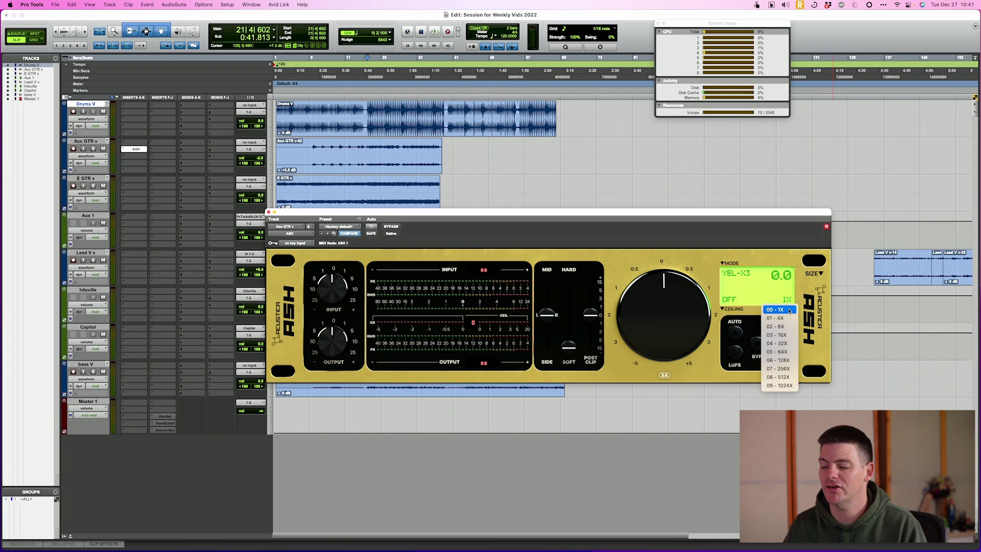
left_click(782, 334)
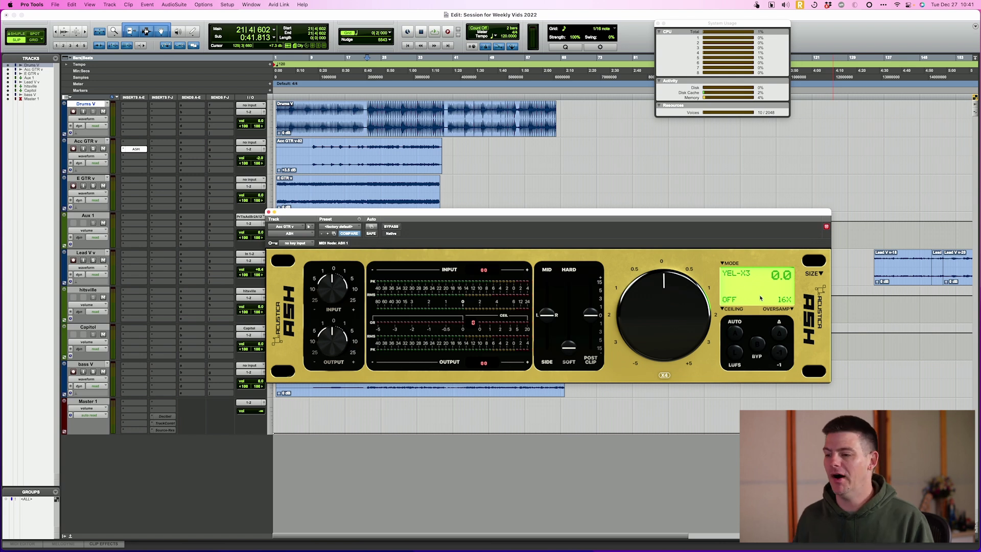
Play the session from about bar 9 and examine the CPU load in System Usage with one ASH instance
left_click_drag(743, 28, 709, 30)
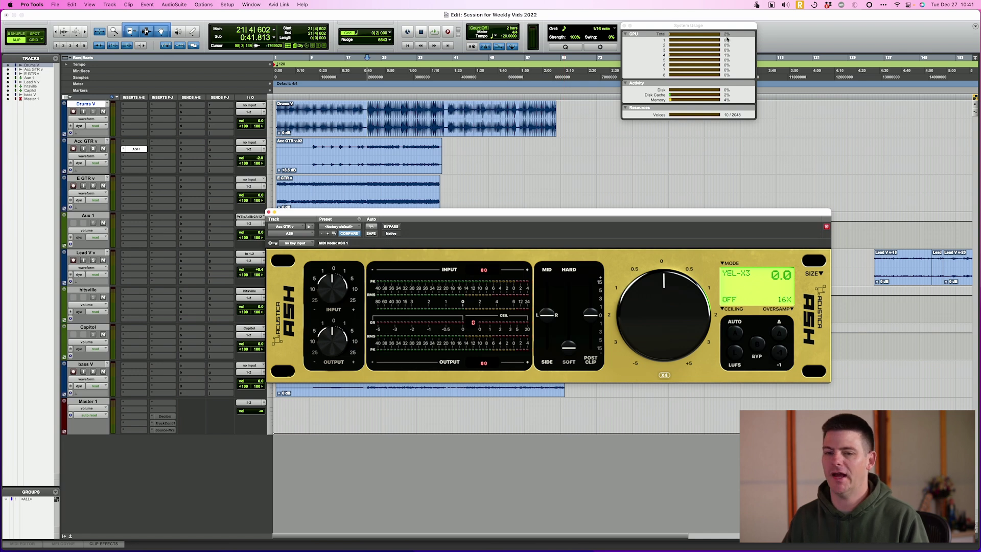
left_click(313, 146)
key("space")
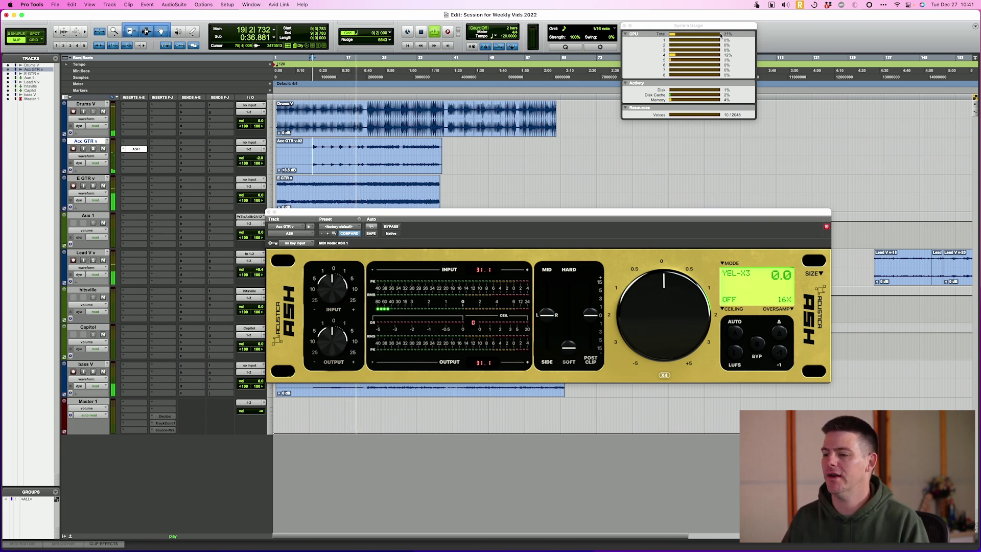
Copy ASH to the second and third insert slots of the Acc GTR v track and play the session again
key("space")
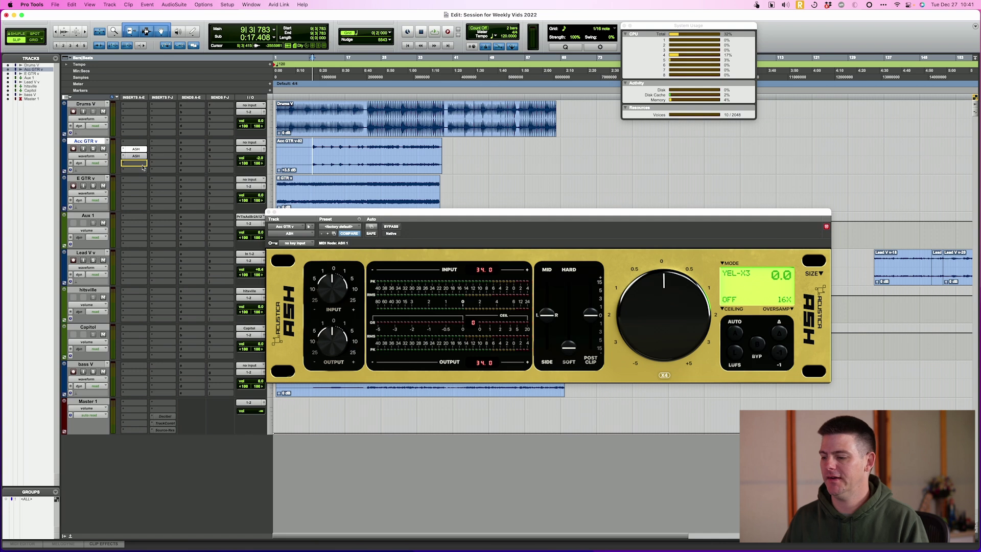
key("space")
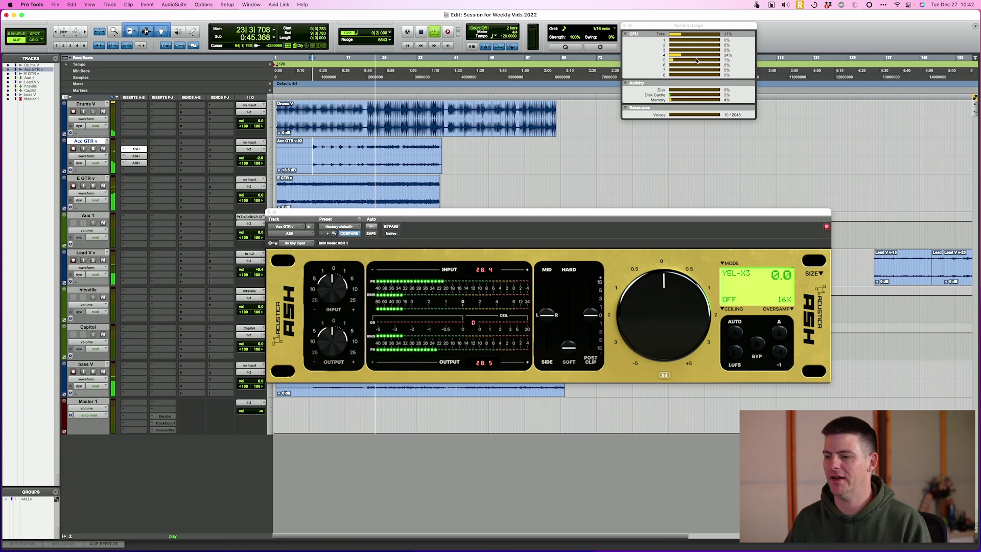
Copy ASH to the E GTR v, Aux 1, Lead V v, hitsville and Capitol tracks, restarting playback before the last two copies
key("space")
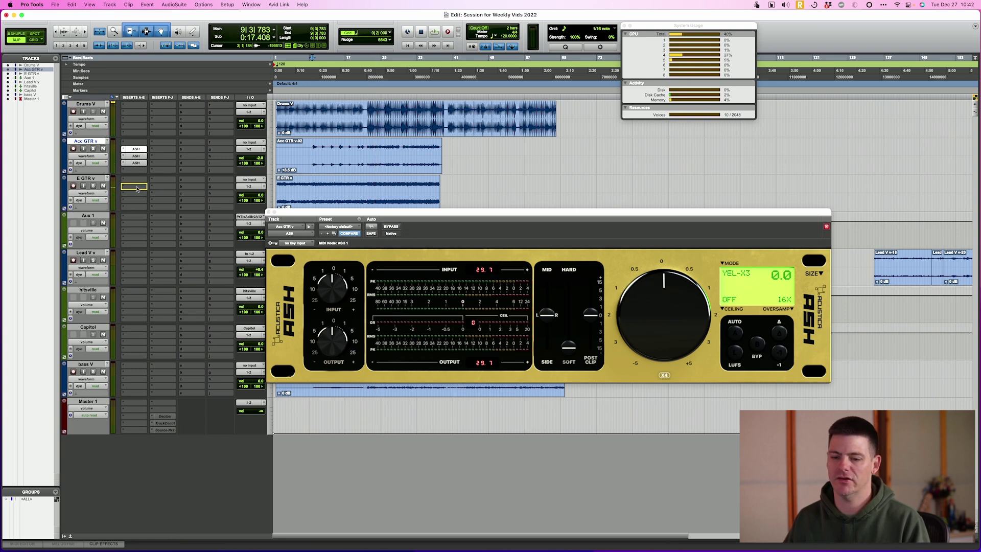
left_click_drag(137, 188, 137, 189)
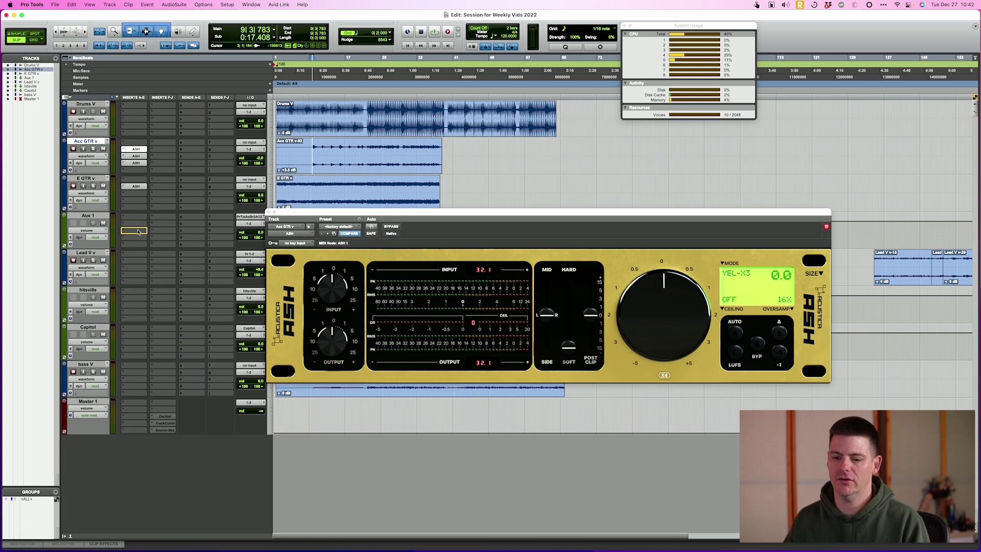
left_click_drag(138, 232, 133, 260)
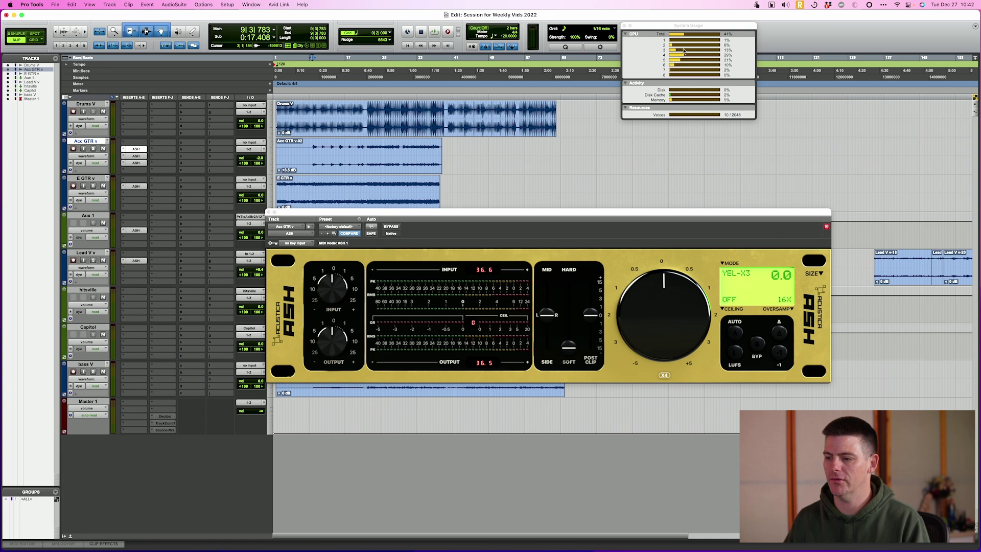
key("space")
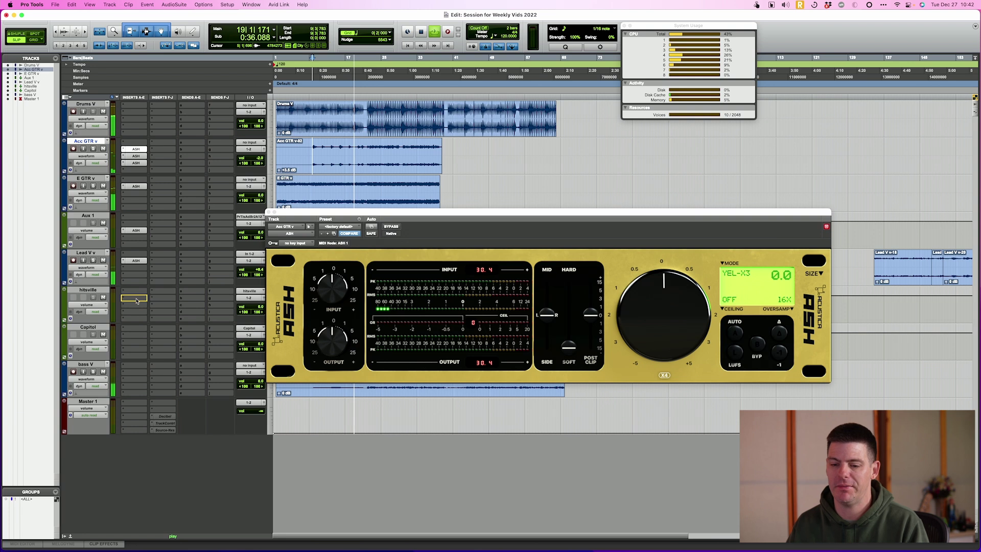
left_click_drag(137, 300, 137, 345)
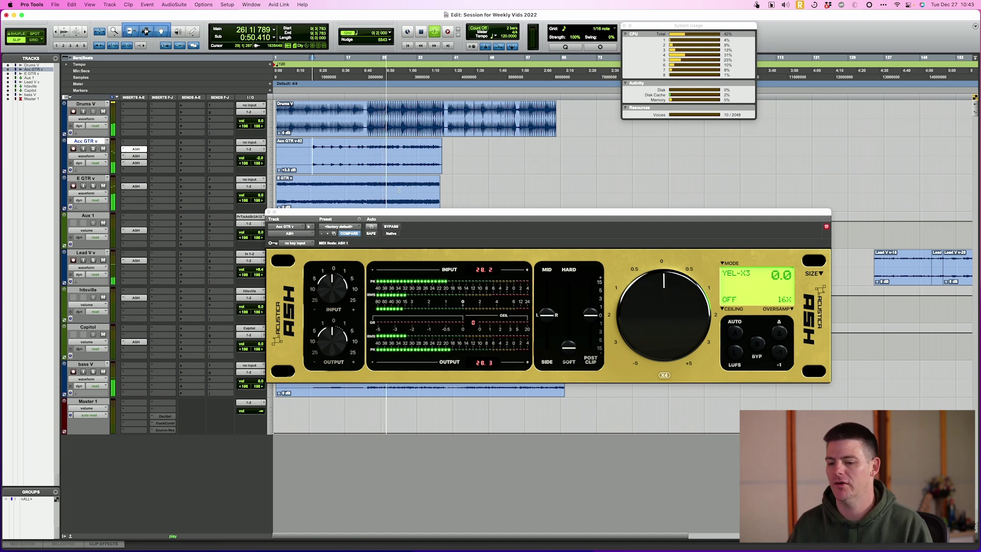
Close the Acc GTR v track's ASH window and open the ASH instance on the hitsville track during playback
left_click(269, 212)
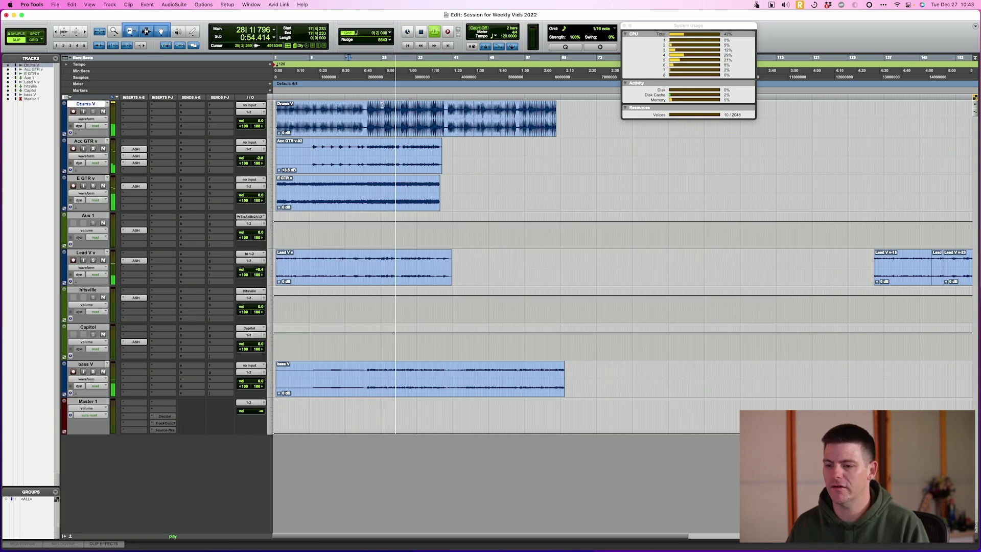
left_click(428, 108)
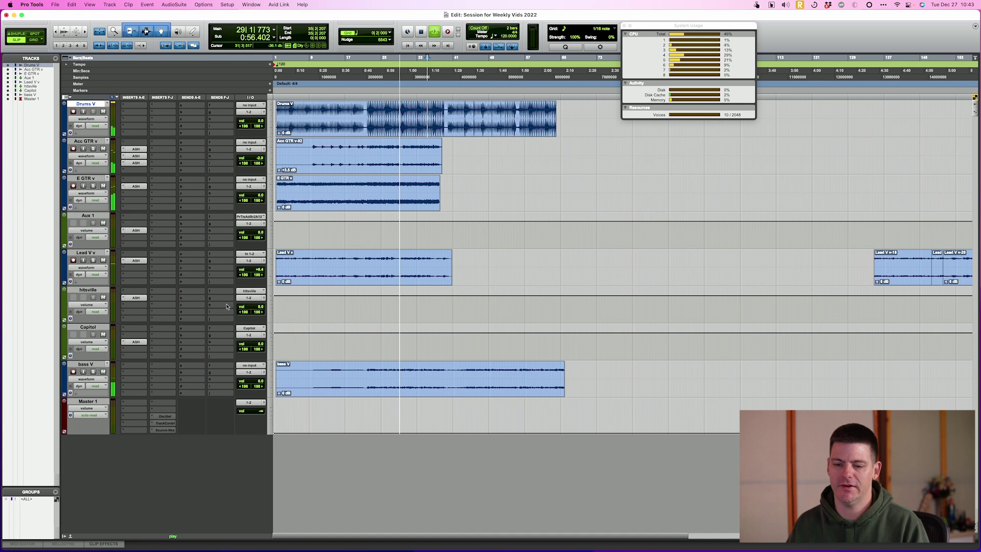
left_click(135, 297)
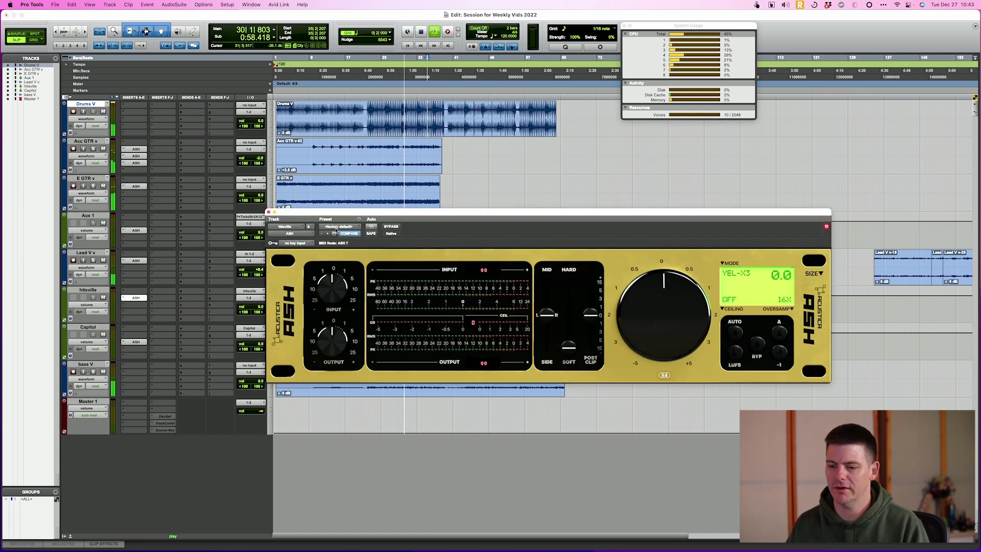